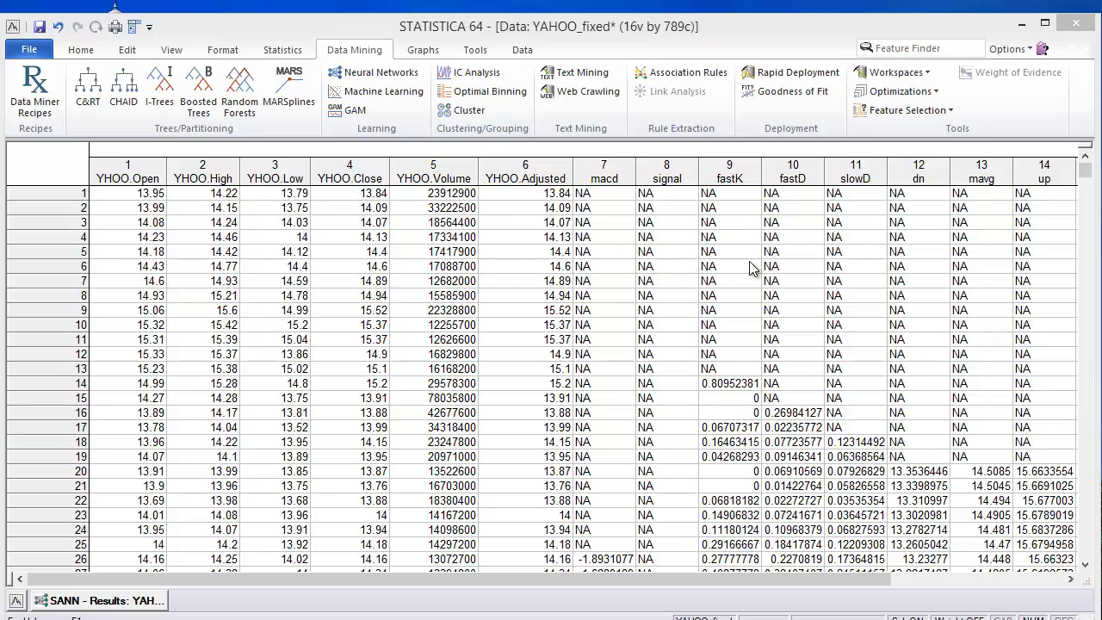
Launch Neural Networks on YAHOO_fixed as a fresh Time series (regression) analysis
{"action": "left_click_drag", "start_coordinate": [233, 575], "coordinate": [475, 577]}
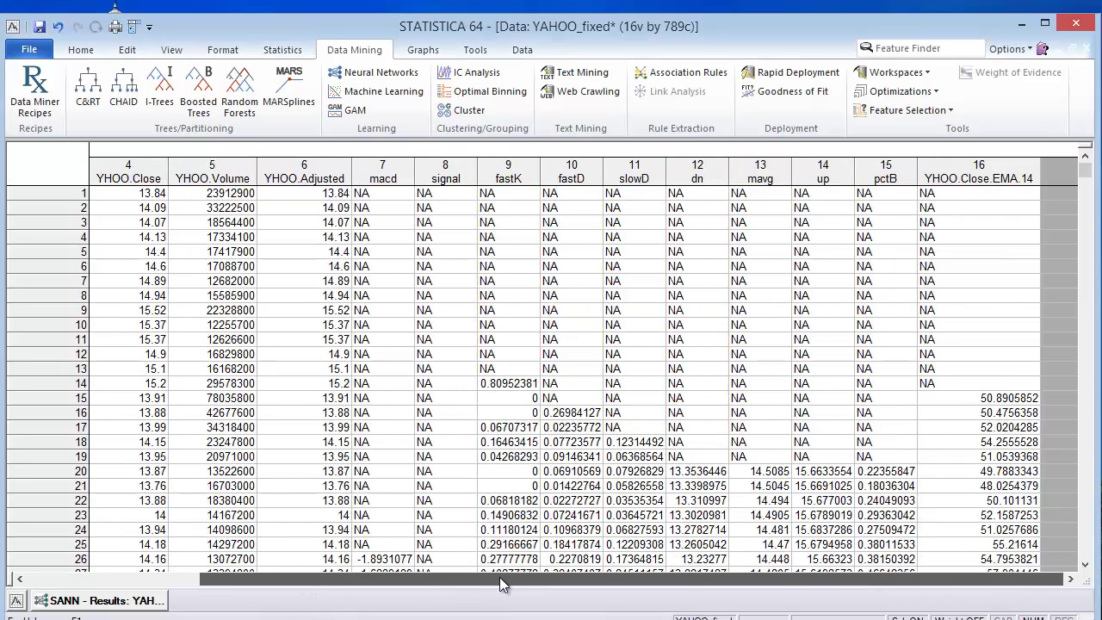
{"action": "left_click_drag", "start_coordinate": [497, 578], "coordinate": [294, 580]}
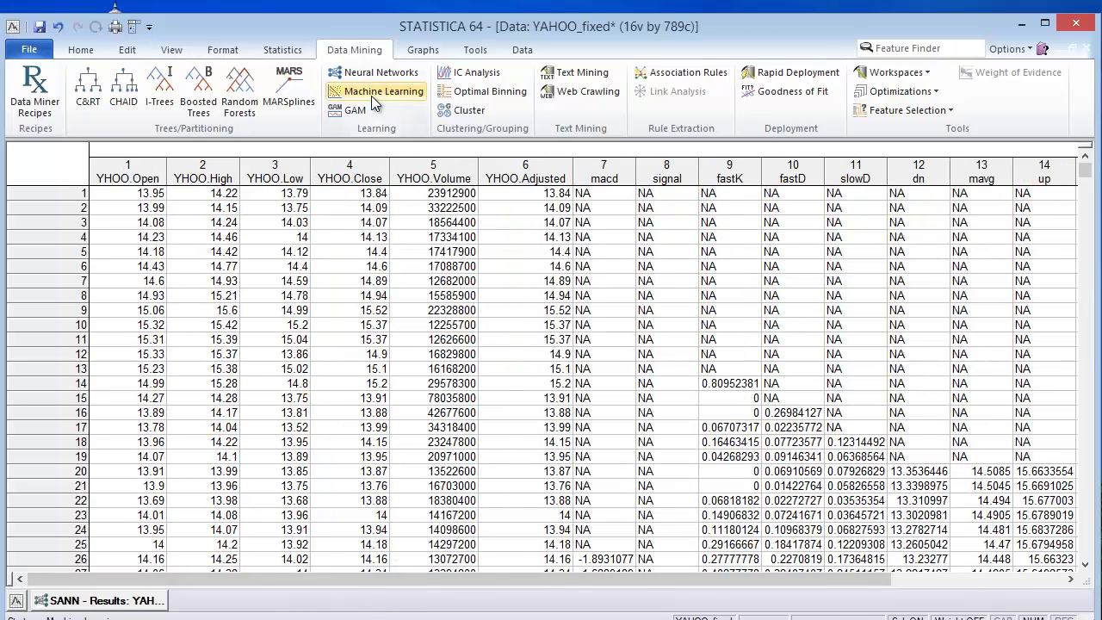
{"action": "left_click", "coordinate": [373, 74]}
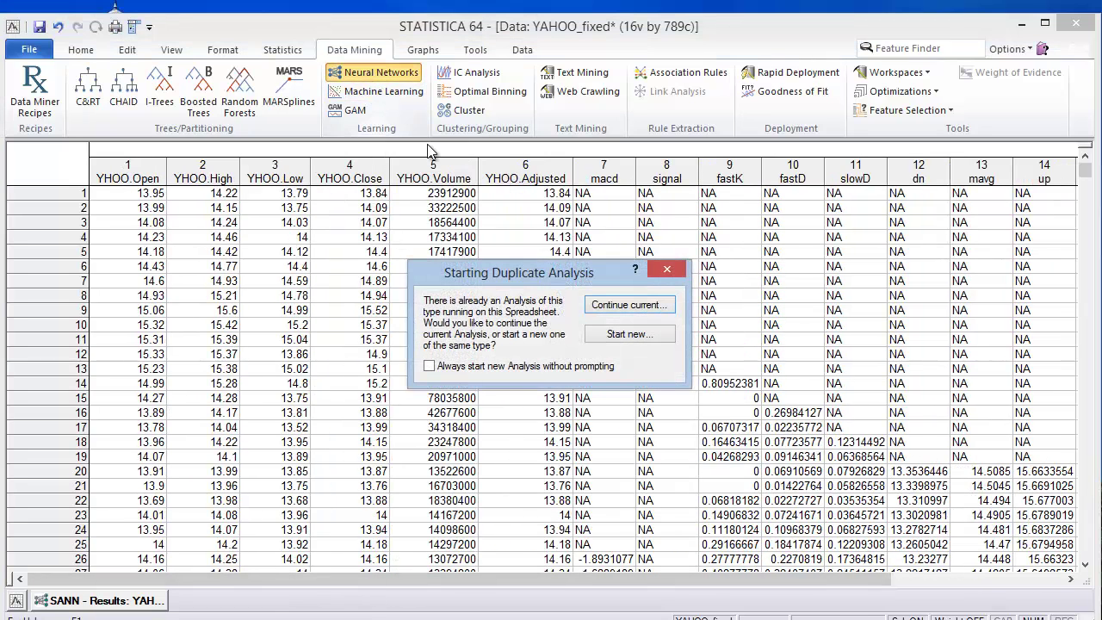
{"action": "left_click", "coordinate": [629, 334]}
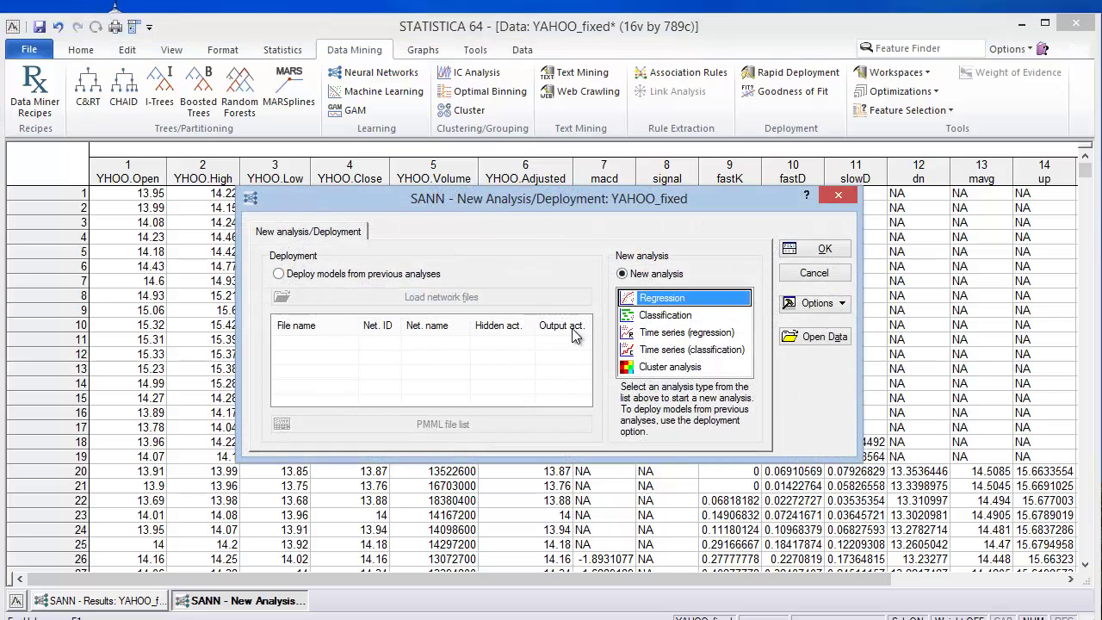
{"action": "left_click", "coordinate": [695, 336]}
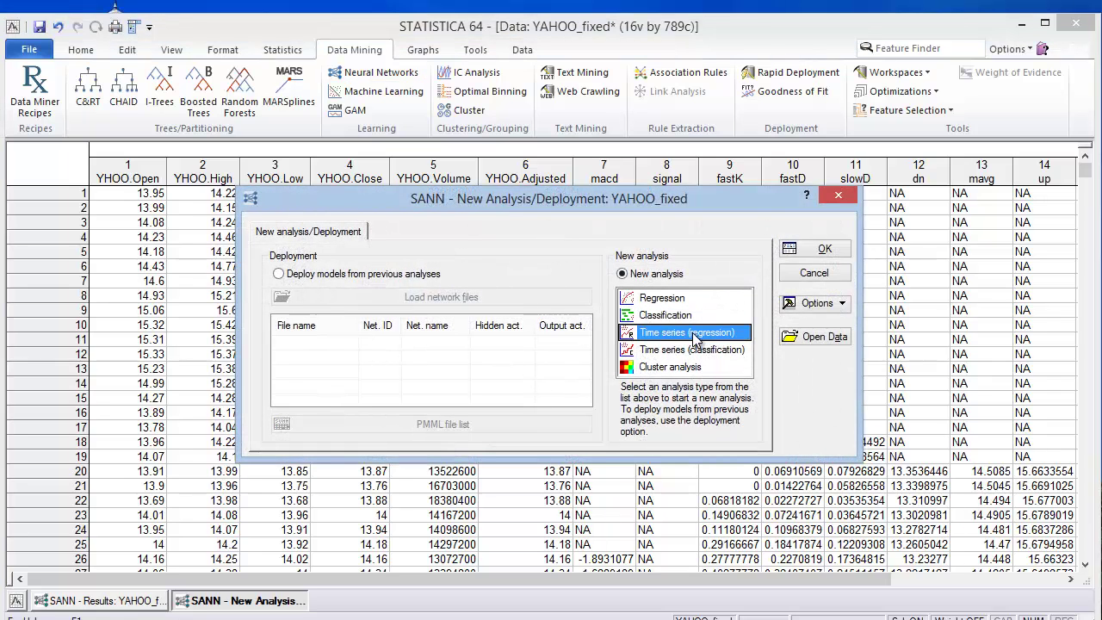
Set YHOO.Close as continuous target; Volume, macd, signal, fastK, dn, mavg, up as continuous inputs
{"action": "left_click", "coordinate": [819, 252]}
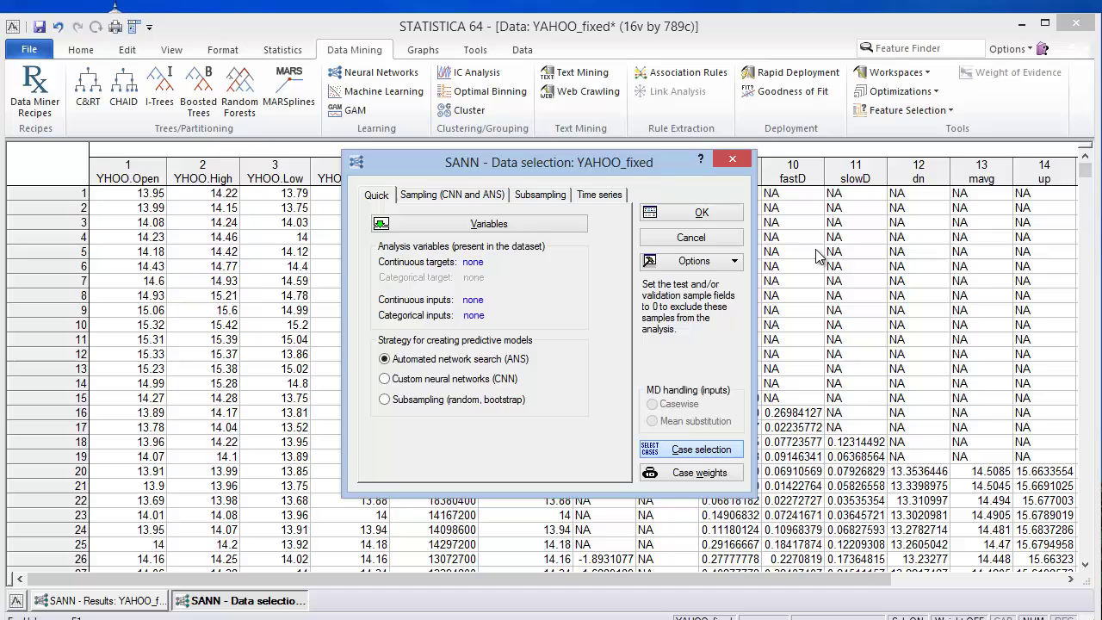
{"action": "left_click", "coordinate": [476, 226]}
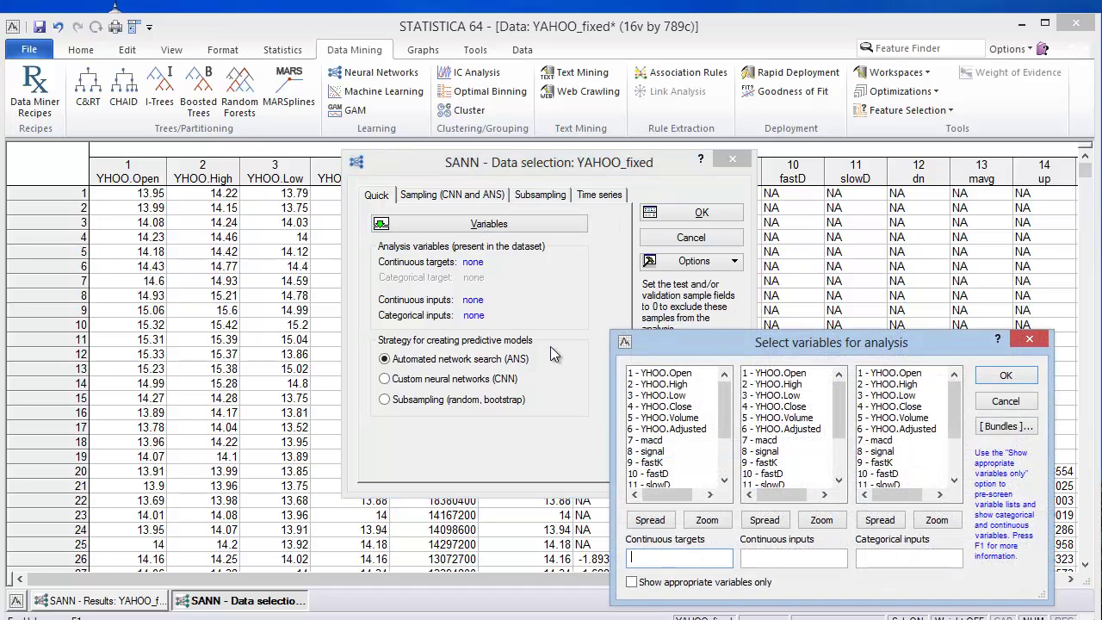
{"action": "left_click", "coordinate": [668, 406]}
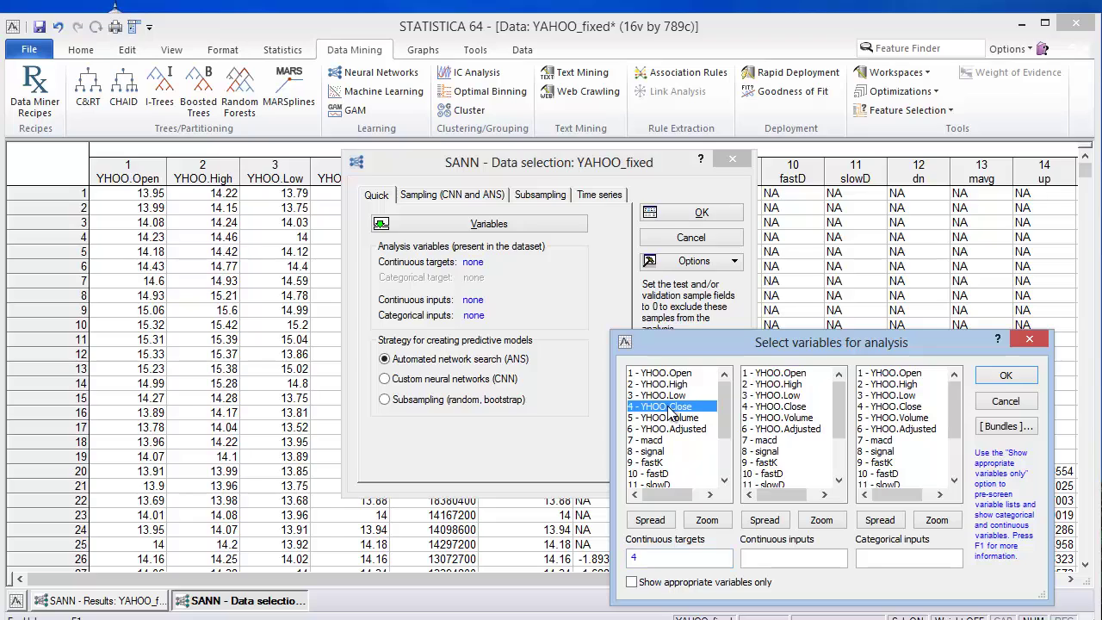
{"action": "left_click", "coordinate": [784, 419]}
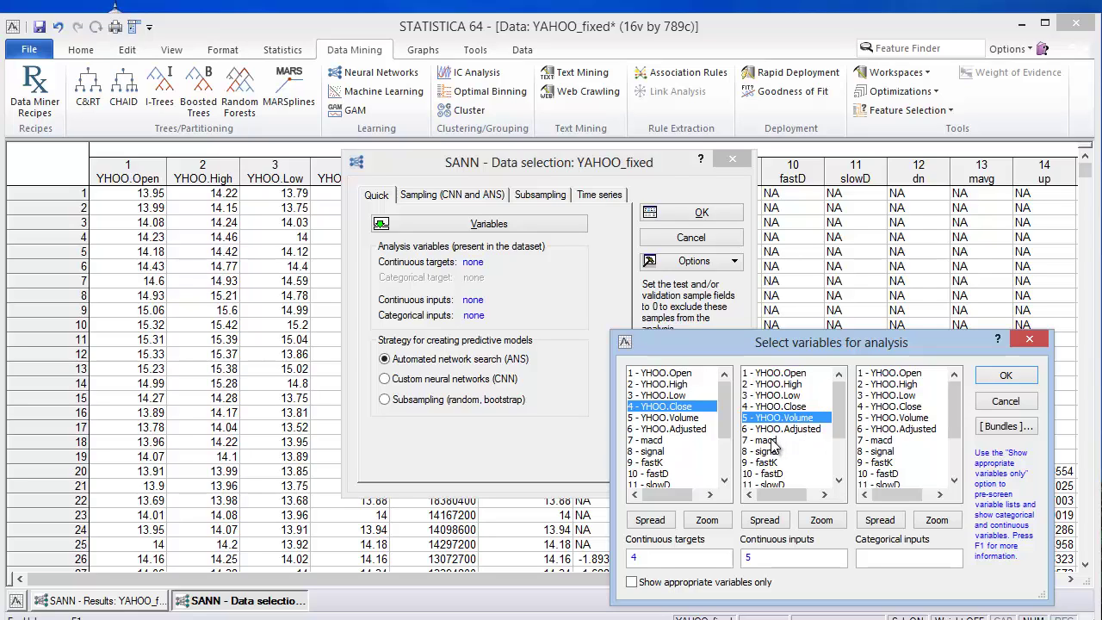
{"action": "left_click_drag", "start_coordinate": [772, 442], "coordinate": [773, 490]}
{"action": "scroll", "coordinate": [809, 474], "scroll_direction": "down", "scroll_amount": 3}
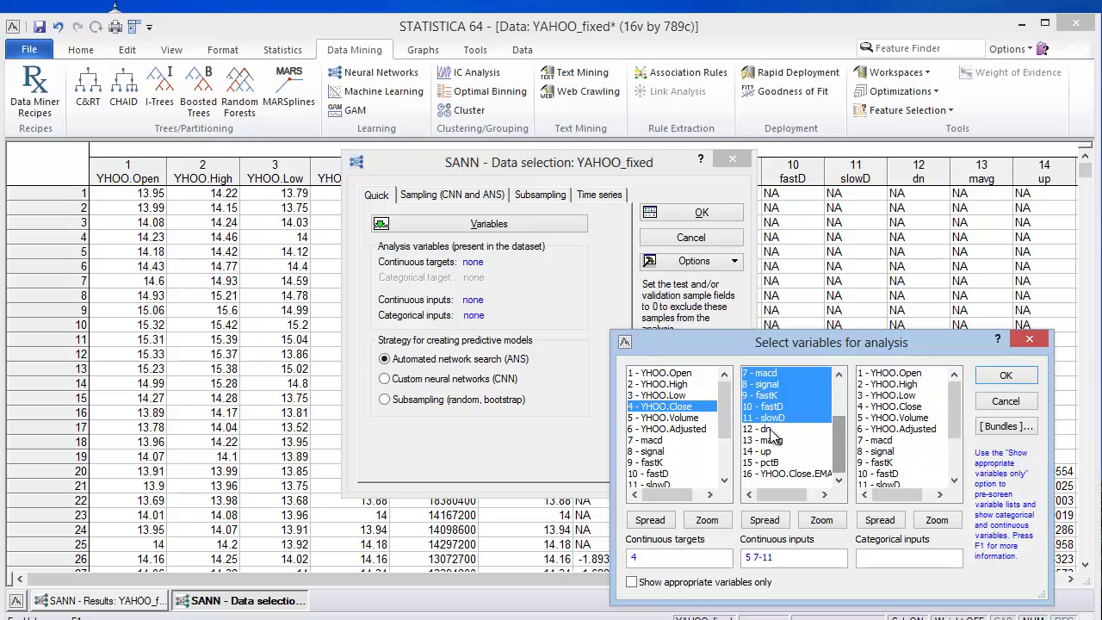
{"action": "left_click_drag", "start_coordinate": [772, 430], "coordinate": [778, 483]}
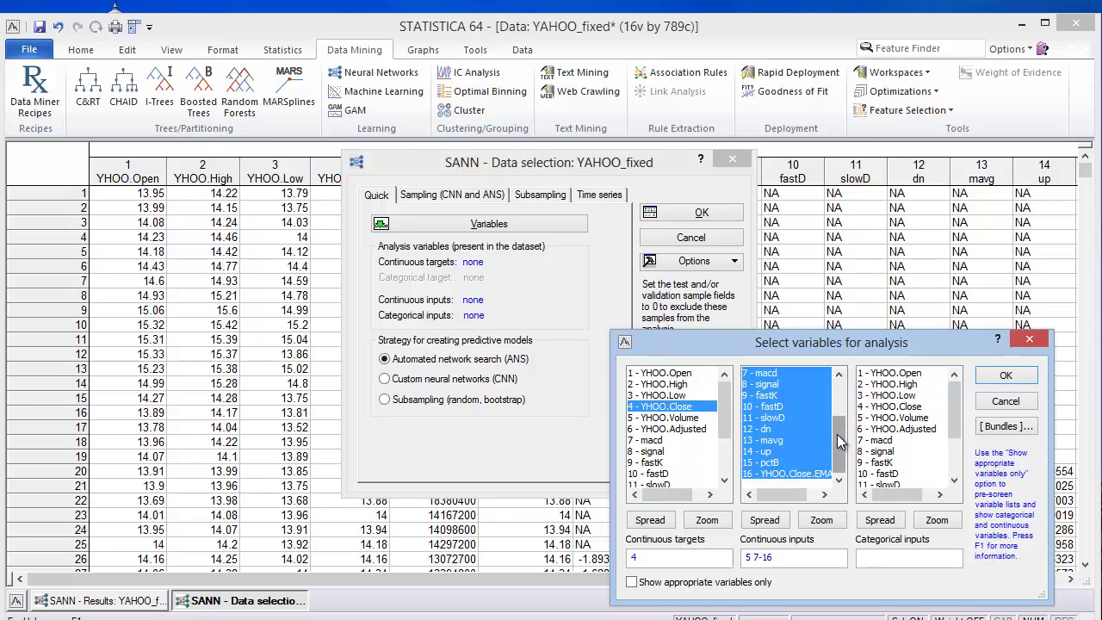
{"action": "left_click", "coordinate": [1005, 376]}
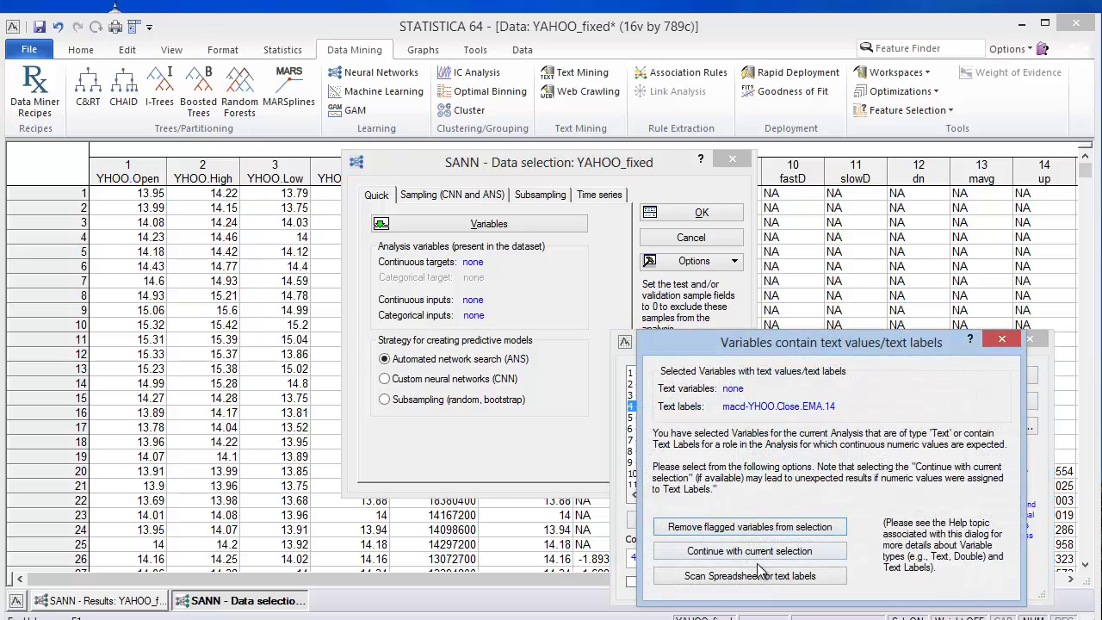
{"action": "left_click", "coordinate": [758, 552]}
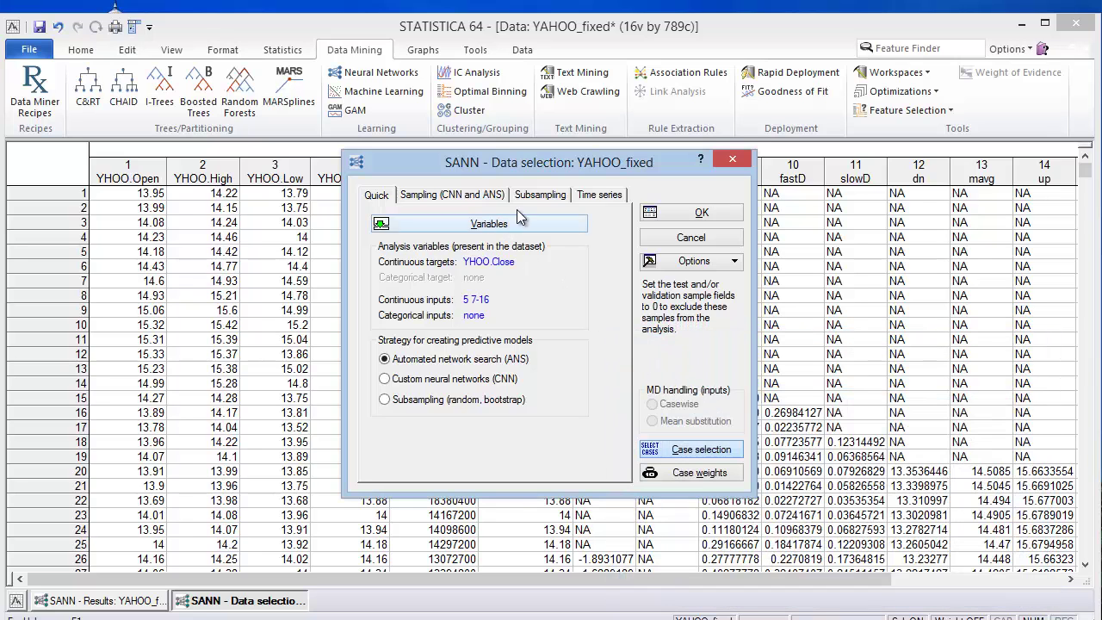
Set 5 input time steps and 5 steps ahead to predict, then confirm the data selection
{"action": "left_click", "coordinate": [603, 196]}
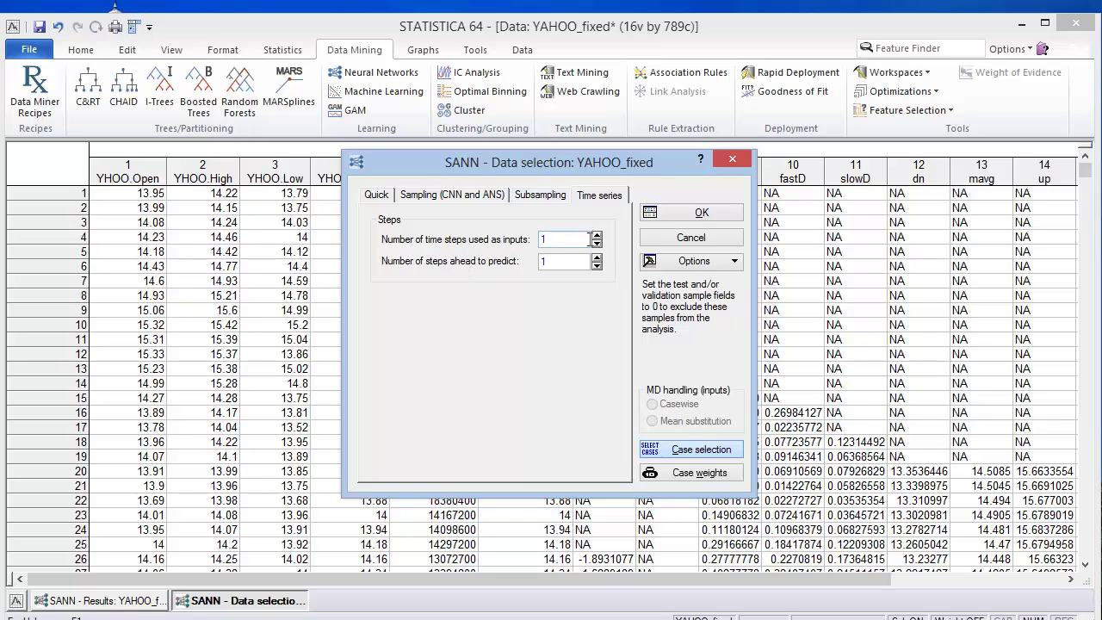
{"action": "left_click", "coordinate": [597, 235]}
{"action": "left_click", "coordinate": [597, 257]}
{"action": "left_click", "coordinate": [602, 257]}
{"action": "left_click", "coordinate": [689, 215]}
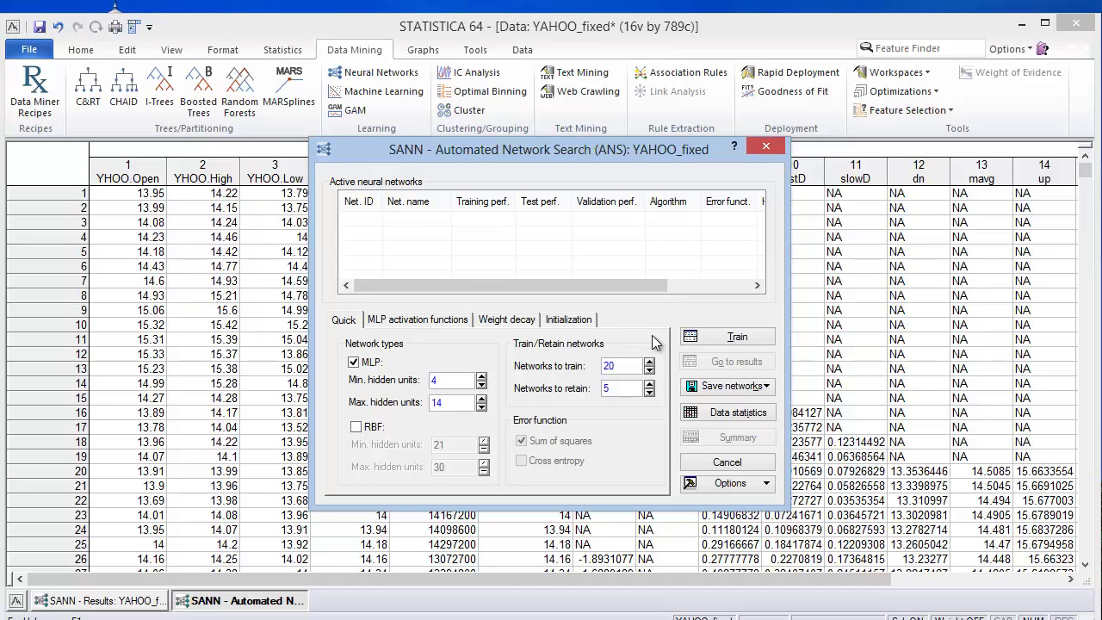
Train the MLP networks and add the Test sample to the results
{"action": "left_click", "coordinate": [722, 339]}
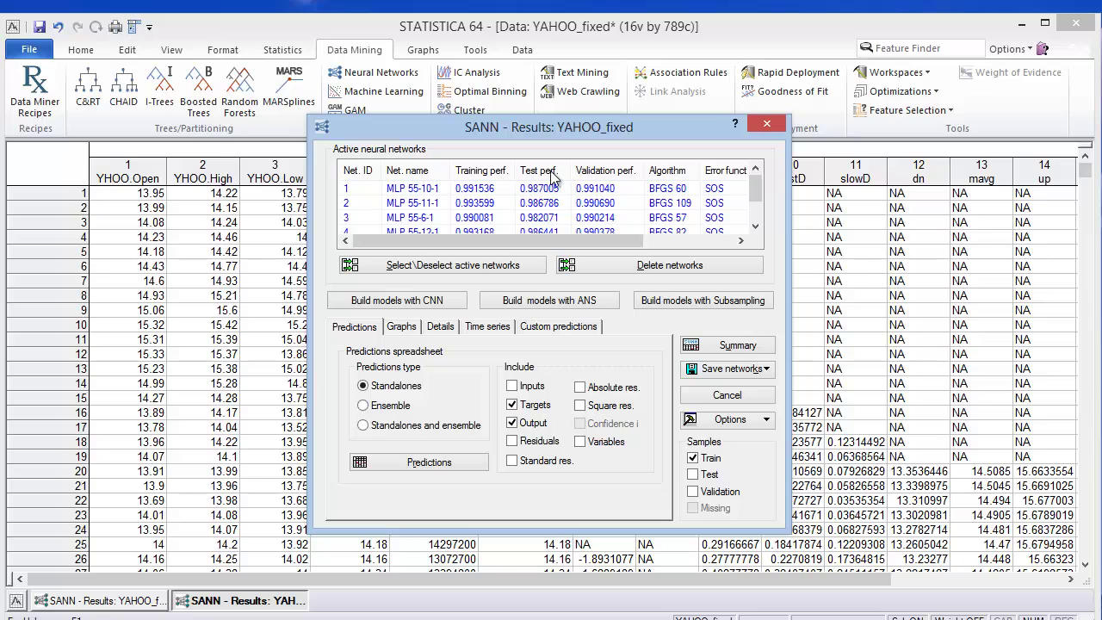
{"action": "left_click", "coordinate": [694, 475]}
Open the Time series data sheet and scroll through the lagged inputs and YHOO.Close_(t) targets
{"action": "left_click", "coordinate": [488, 327]}
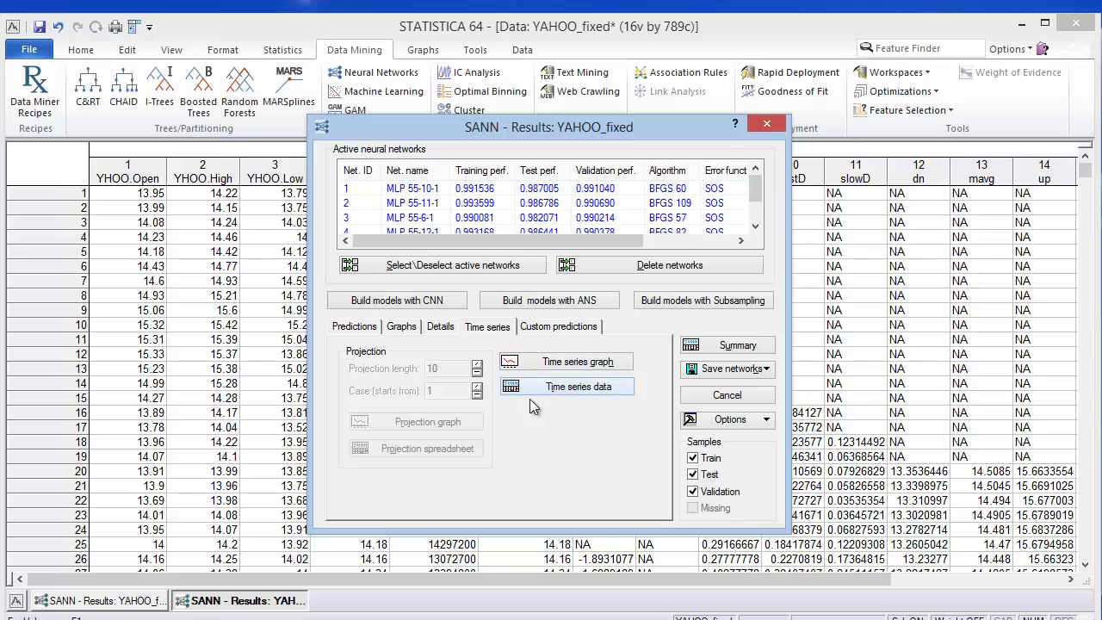
{"action": "left_click", "coordinate": [555, 388]}
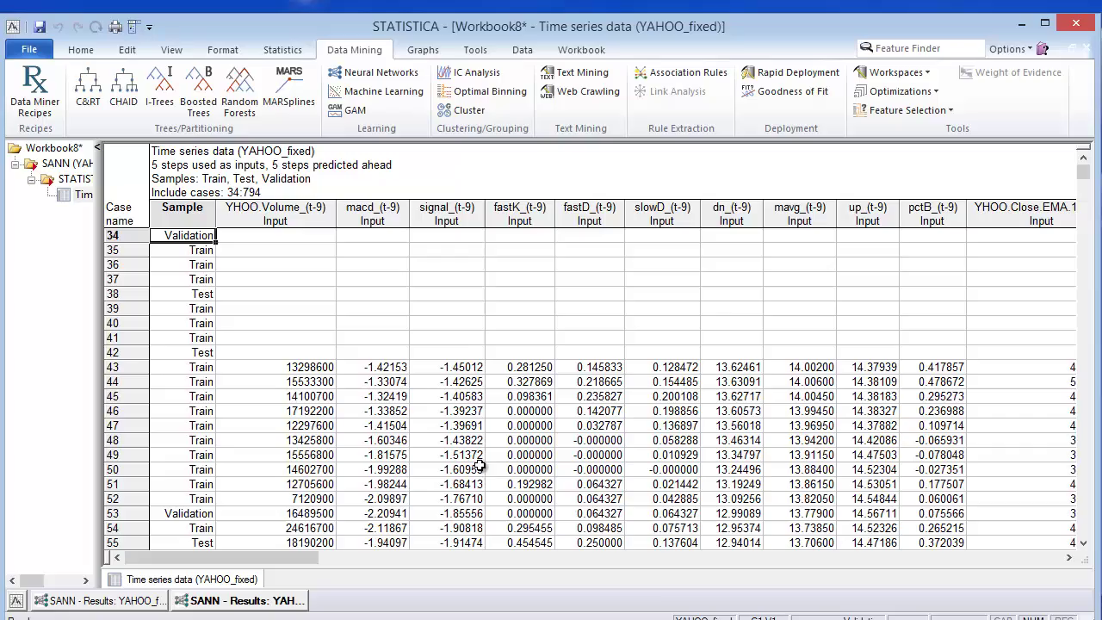
{"action": "left_click_drag", "start_coordinate": [276, 556], "coordinate": [1068, 584]}
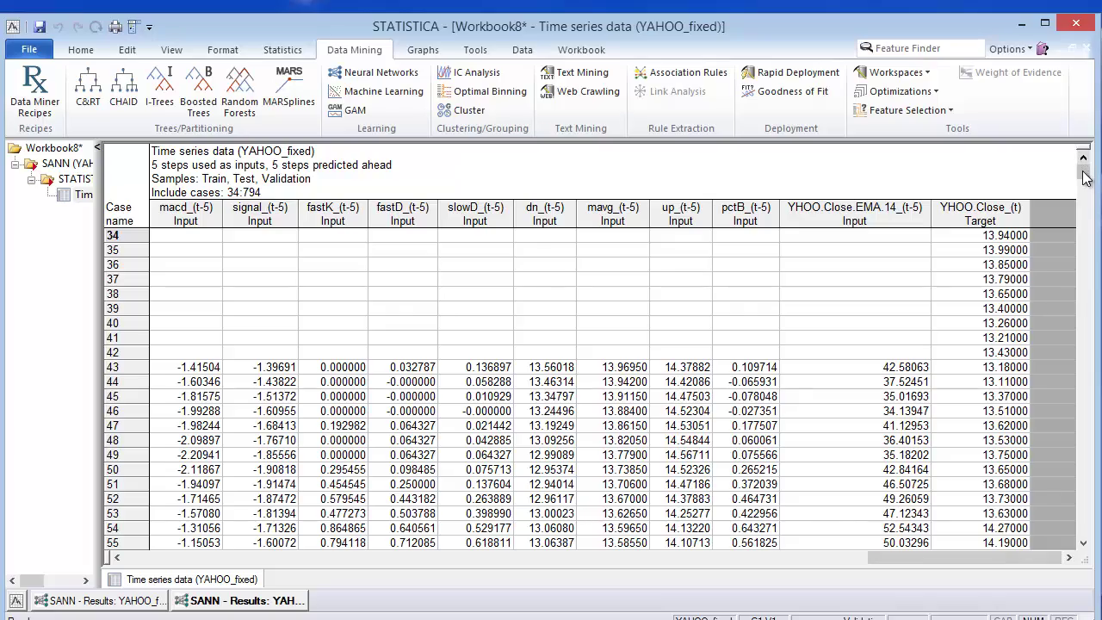
{"action": "left_click_drag", "start_coordinate": [1083, 172], "coordinate": [1083, 529]}
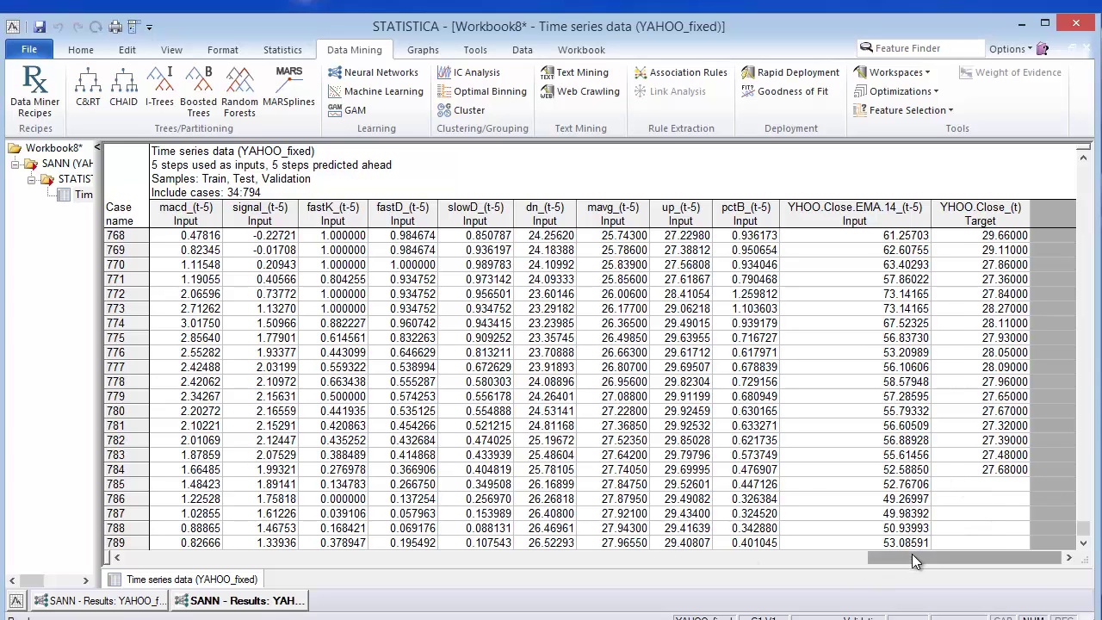
From SANN Results, generate Ensemble predictions for YHOO.Close on the Predictions tab
{"action": "left_click", "coordinate": [232, 604]}
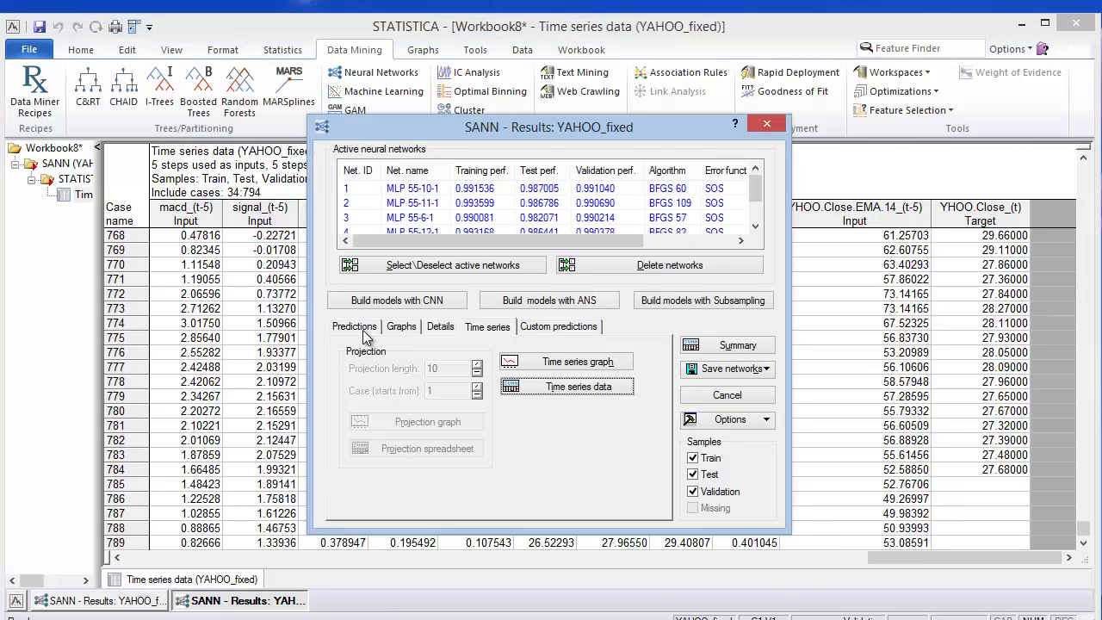
{"action": "left_click", "coordinate": [365, 336]}
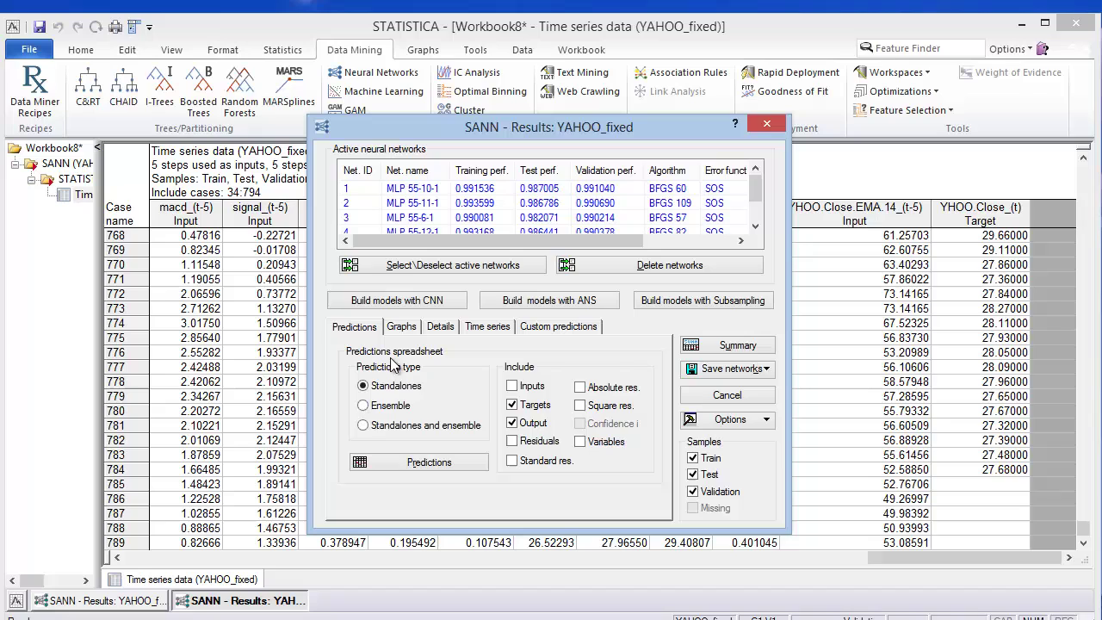
{"action": "left_click", "coordinate": [364, 409]}
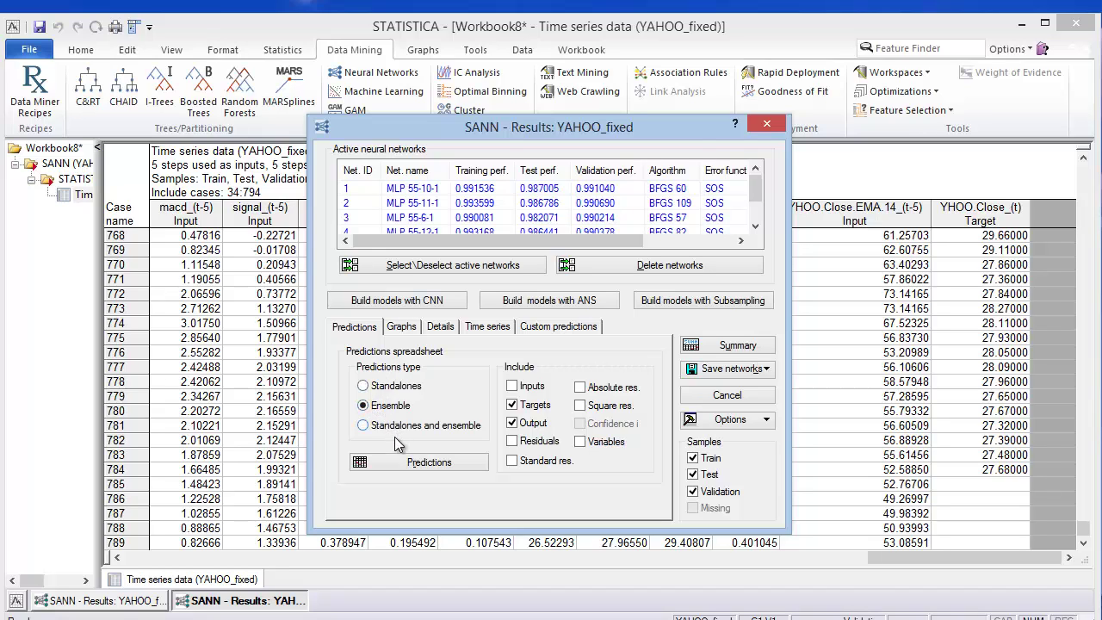
{"action": "left_click", "coordinate": [403, 465]}
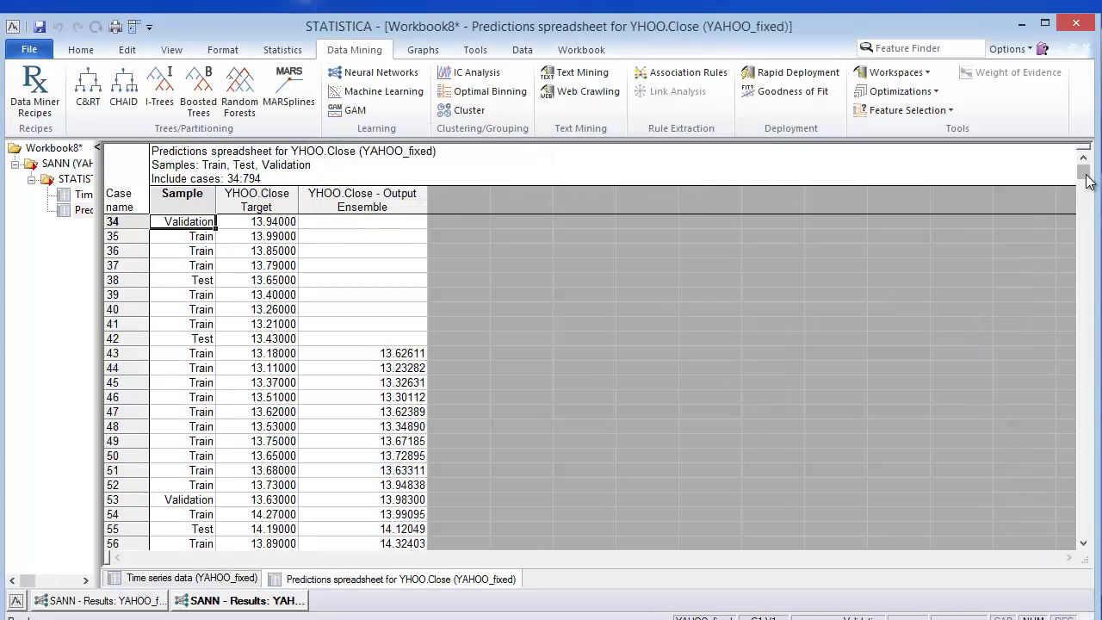
Scroll the predictions spreadsheet to the bottom to see forecasts for cases 785–789
{"action": "left_click_drag", "start_coordinate": [1083, 172], "coordinate": [1096, 573]}
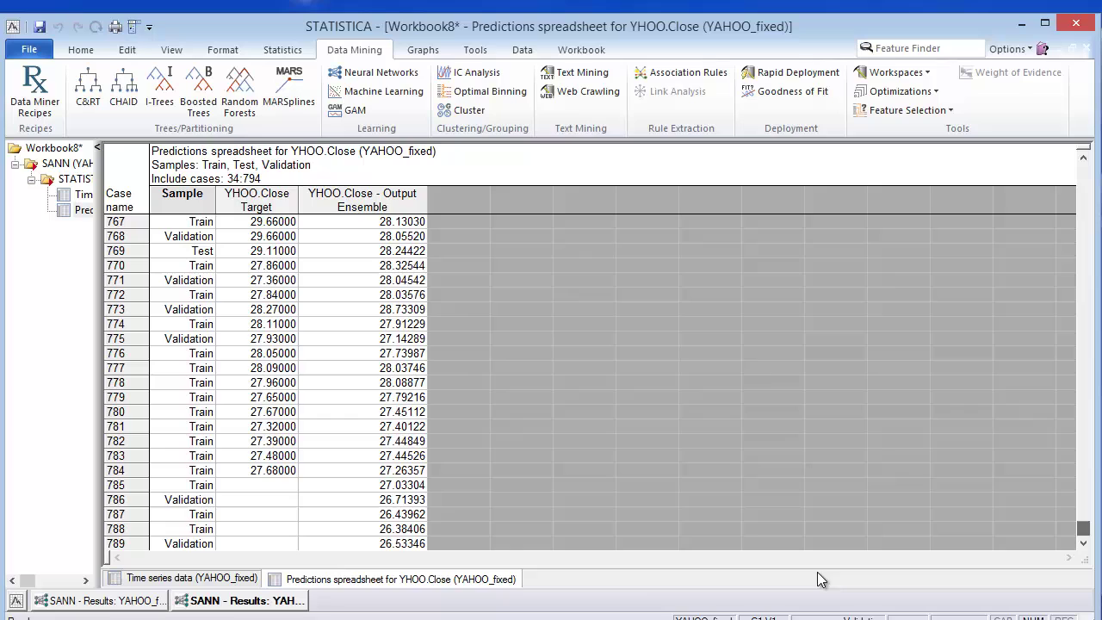